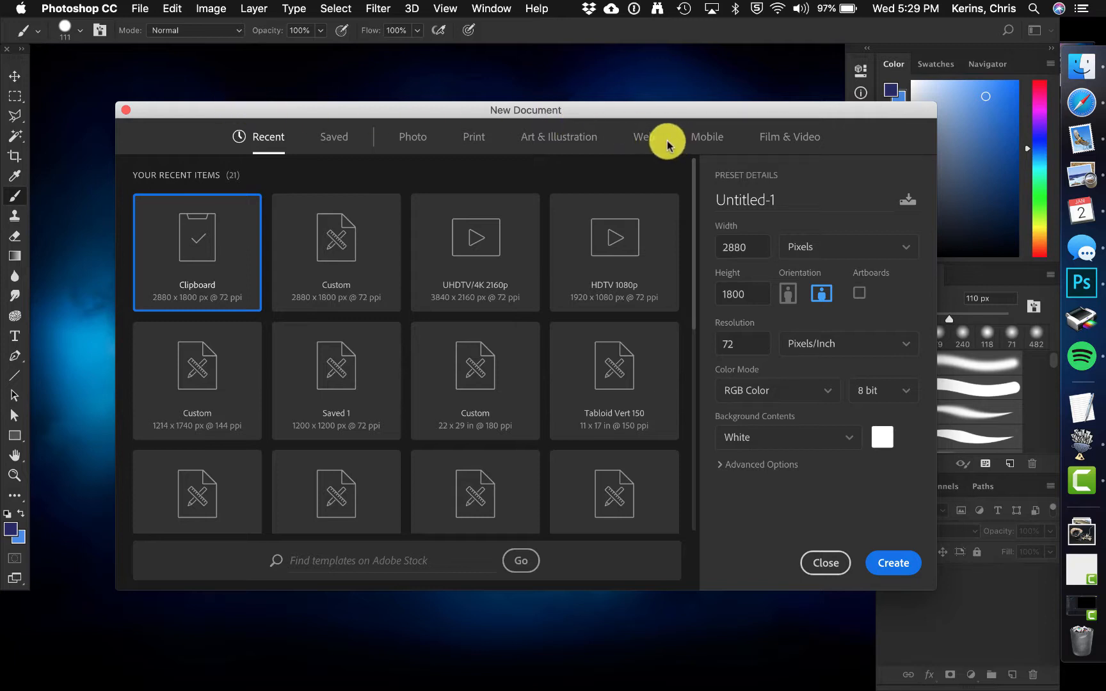
Step: Examine the UHDTV/4K 2160p Film & Video preset and its width unit options
{"action": "left_click", "coordinate": [793, 140]}
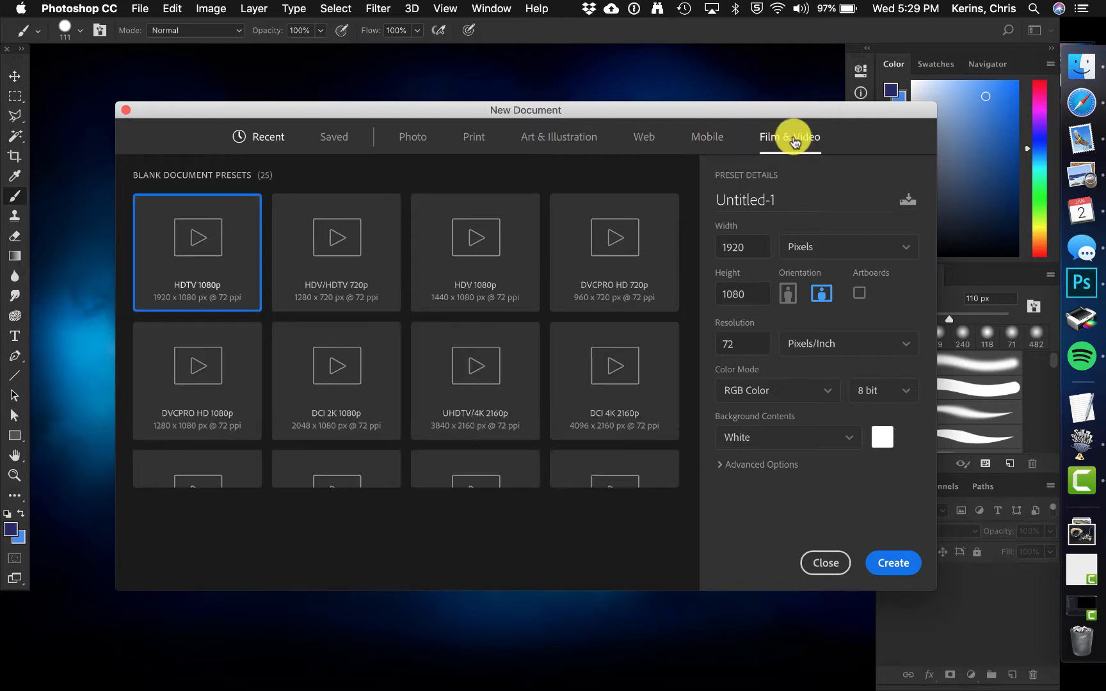
{"action": "left_click", "coordinate": [519, 387]}
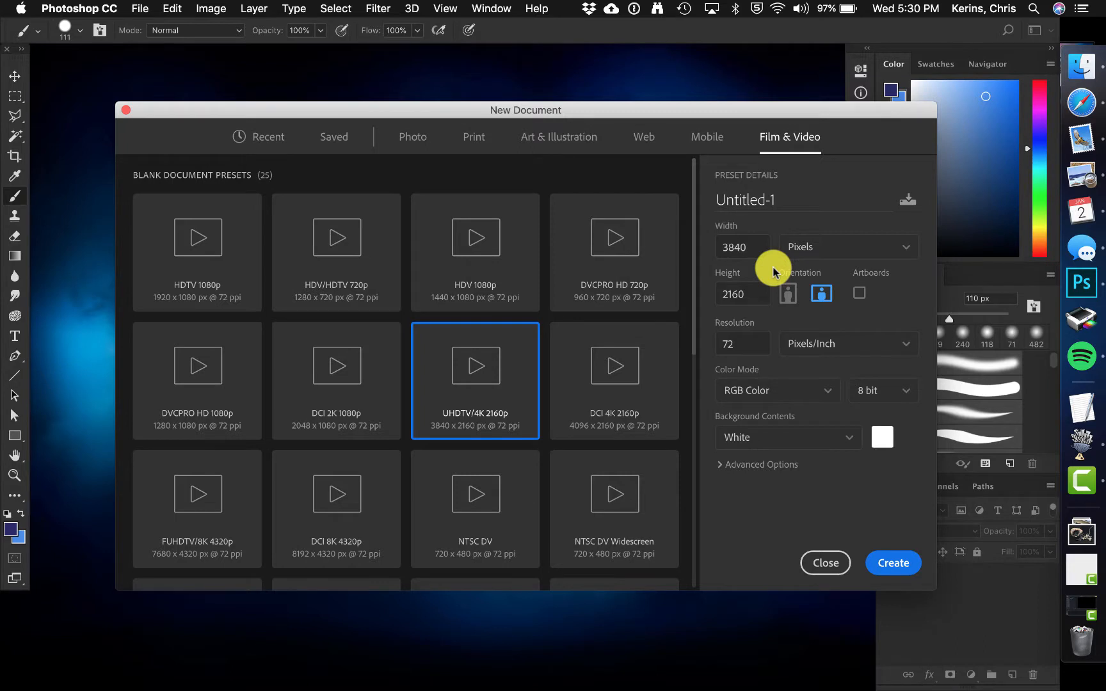
{"action": "left_click", "coordinate": [907, 250]}
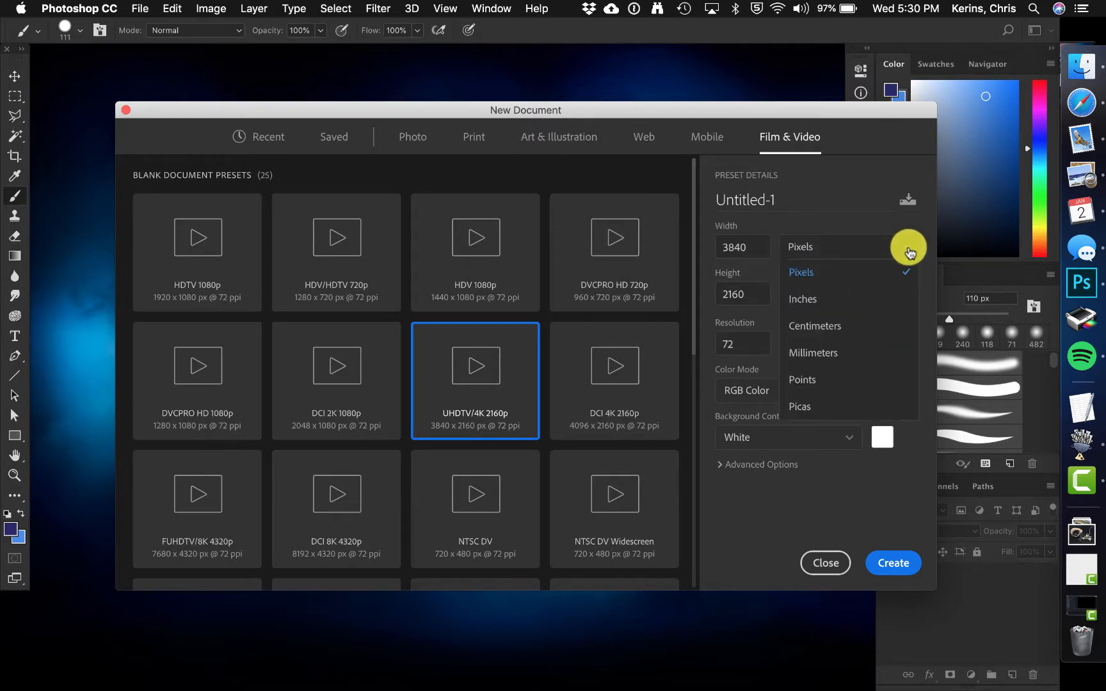
{"action": "left_click", "coordinate": [775, 277]}
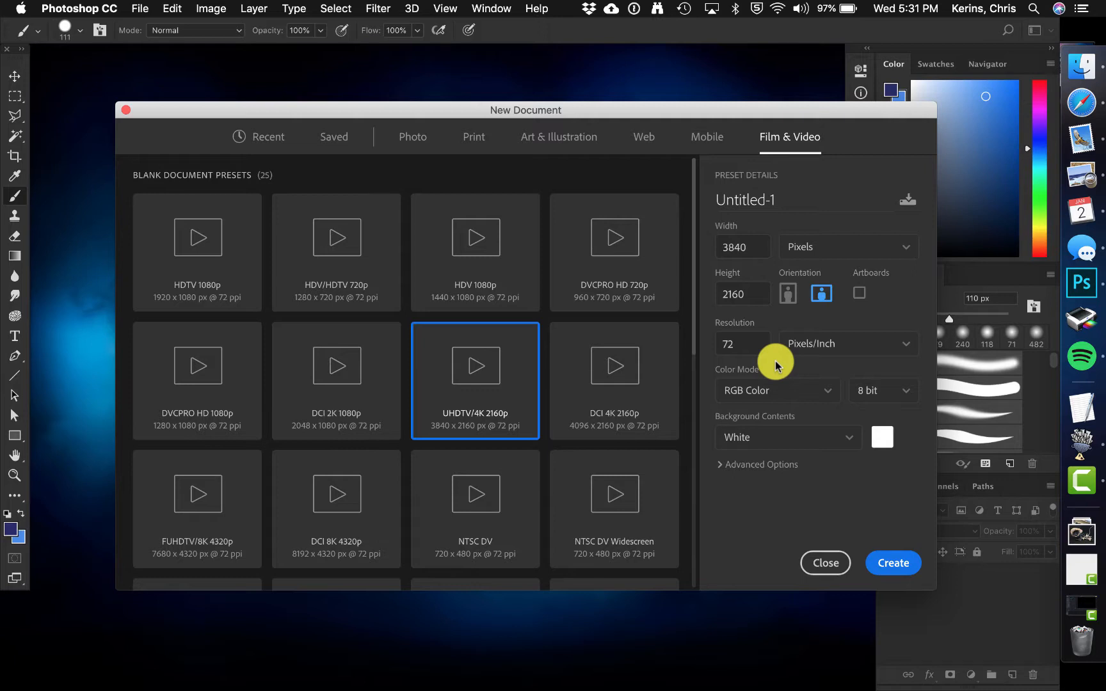
Step: Browse the background contents options and the saved document presets
{"action": "left_click", "coordinate": [853, 439]}
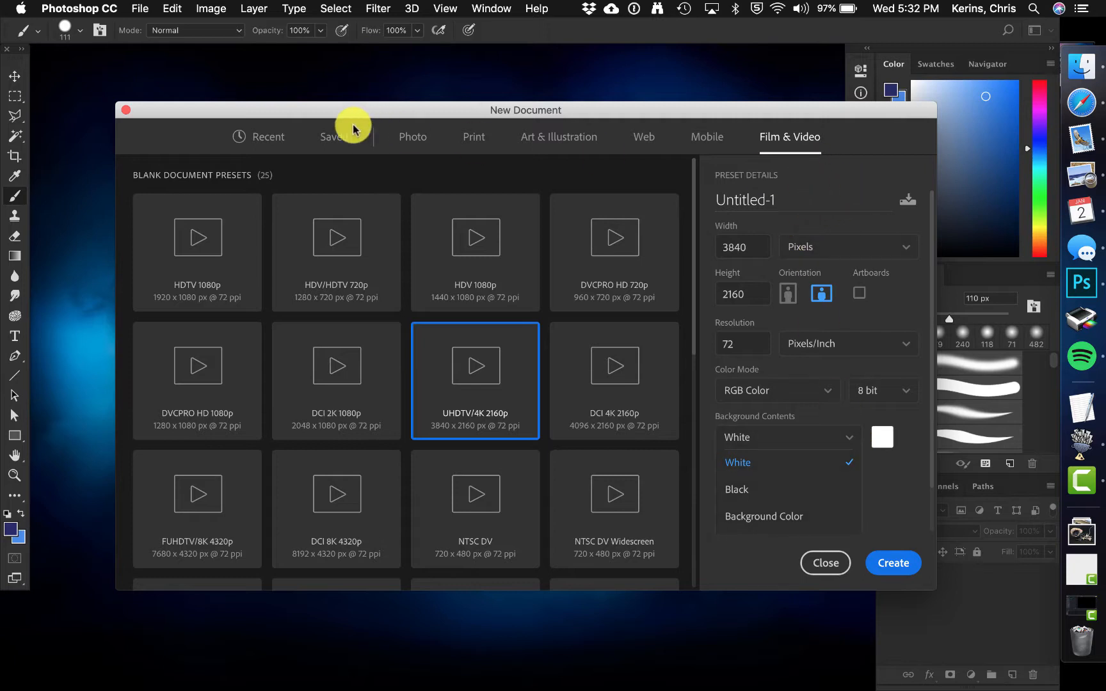
{"action": "left_click", "coordinate": [333, 143]}
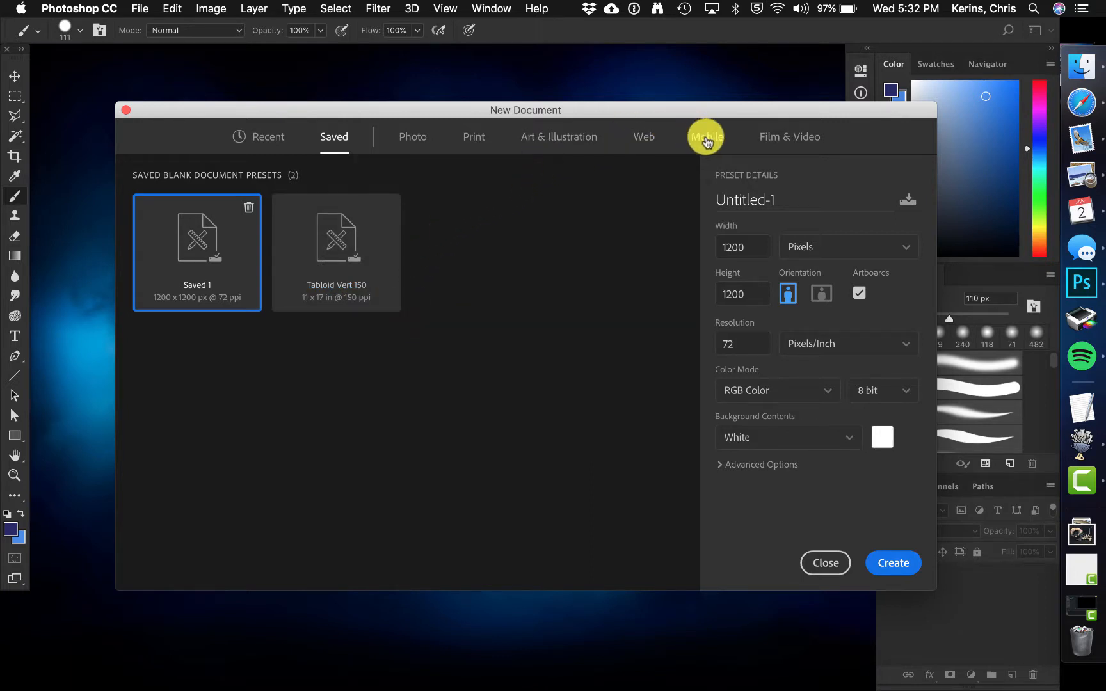
{"action": "left_click", "coordinate": [777, 137]}
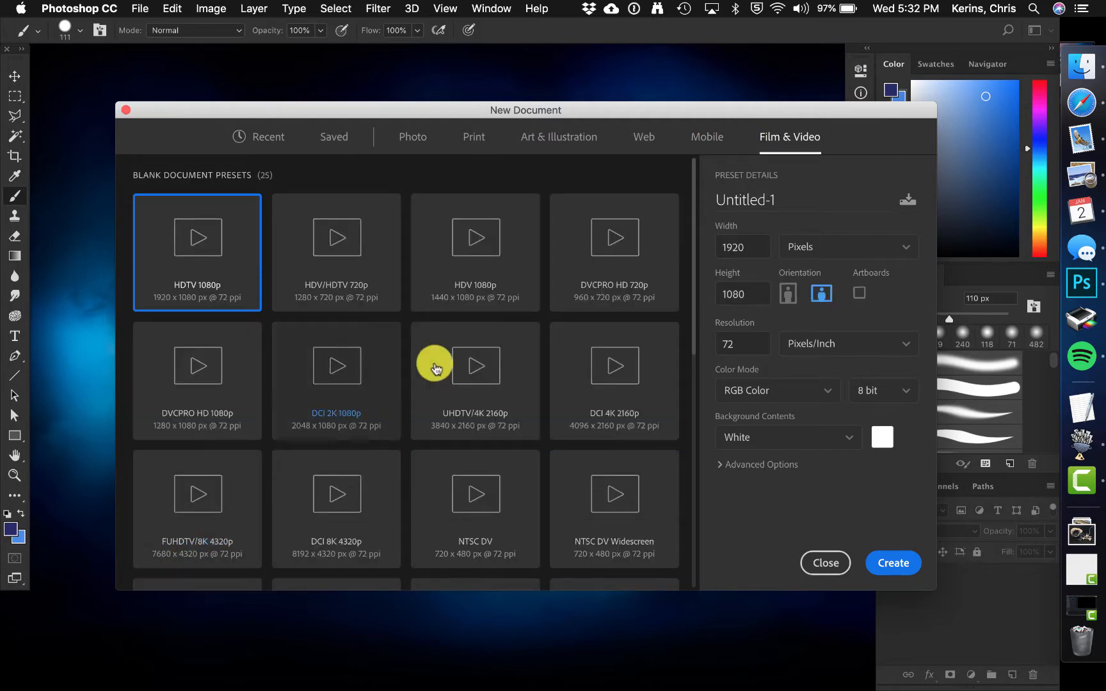
Step: Create a new document from the UHDTV/4K 2160p Film & Video preset
{"action": "left_click", "coordinate": [456, 371]}
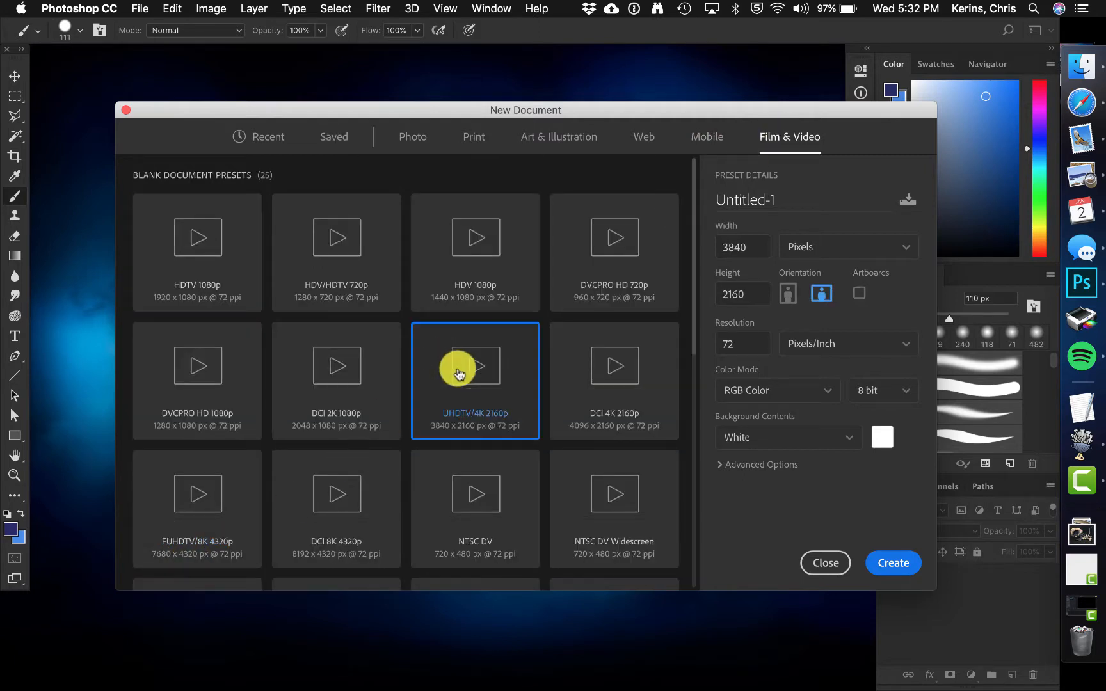
{"action": "left_click", "coordinate": [894, 565]}
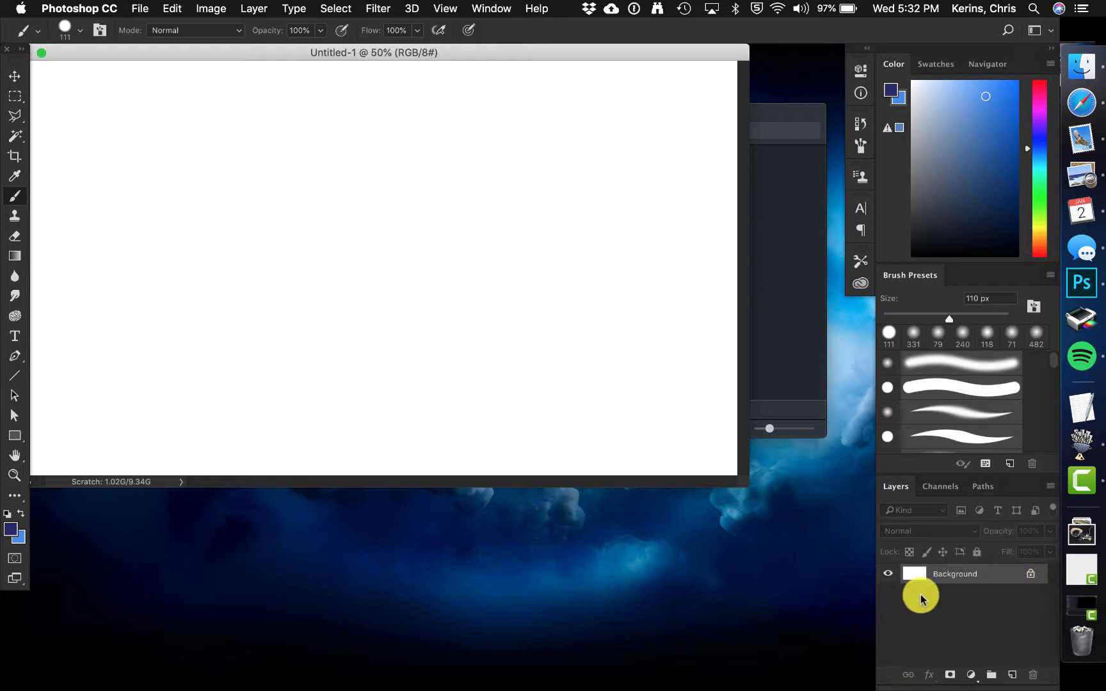
Step: Try filling the canvas with the background and foreground colors, then undo both fills
{"action": "key", "text": "super+BackSpace"}
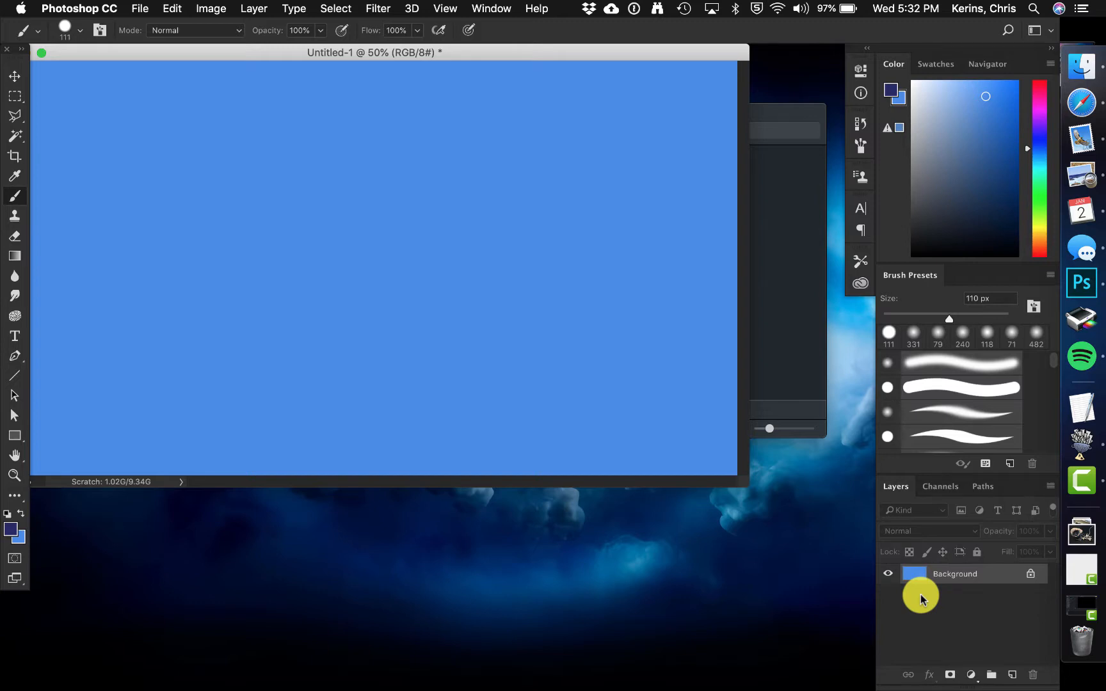
{"action": "key", "text": "alt+BackSpace"}
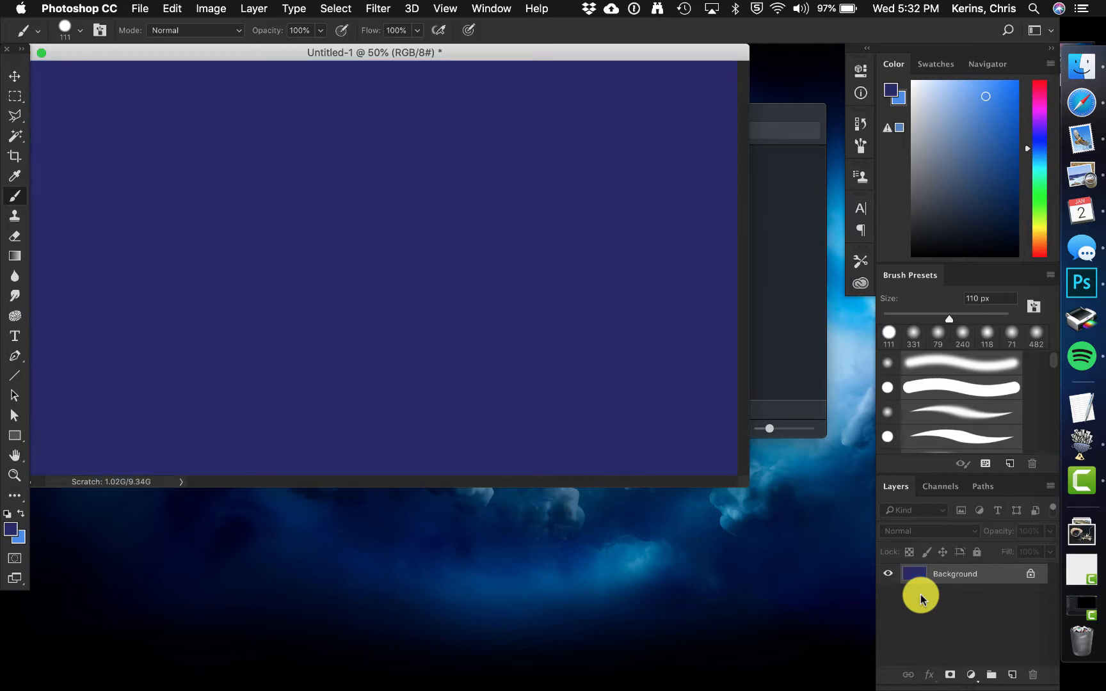
{"action": "key", "text": "super+z"}
{"action": "key", "text": "super+z"}
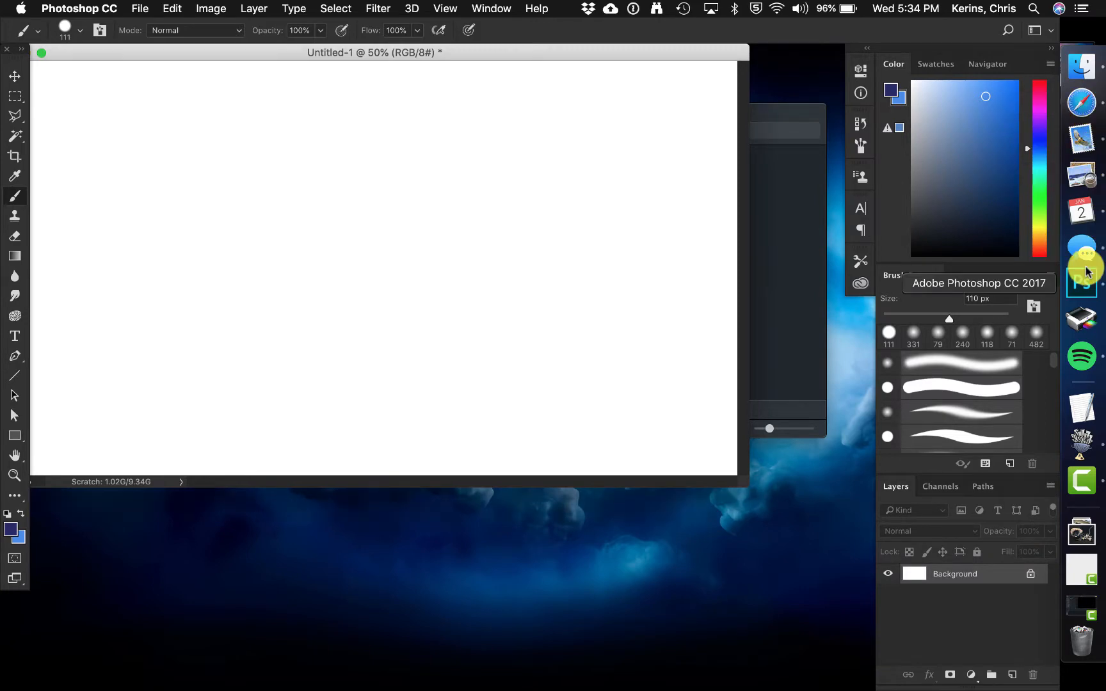
Step: Switch to Safari and copy the Park Güell image from the web page
{"action": "left_click", "coordinate": [1081, 101]}
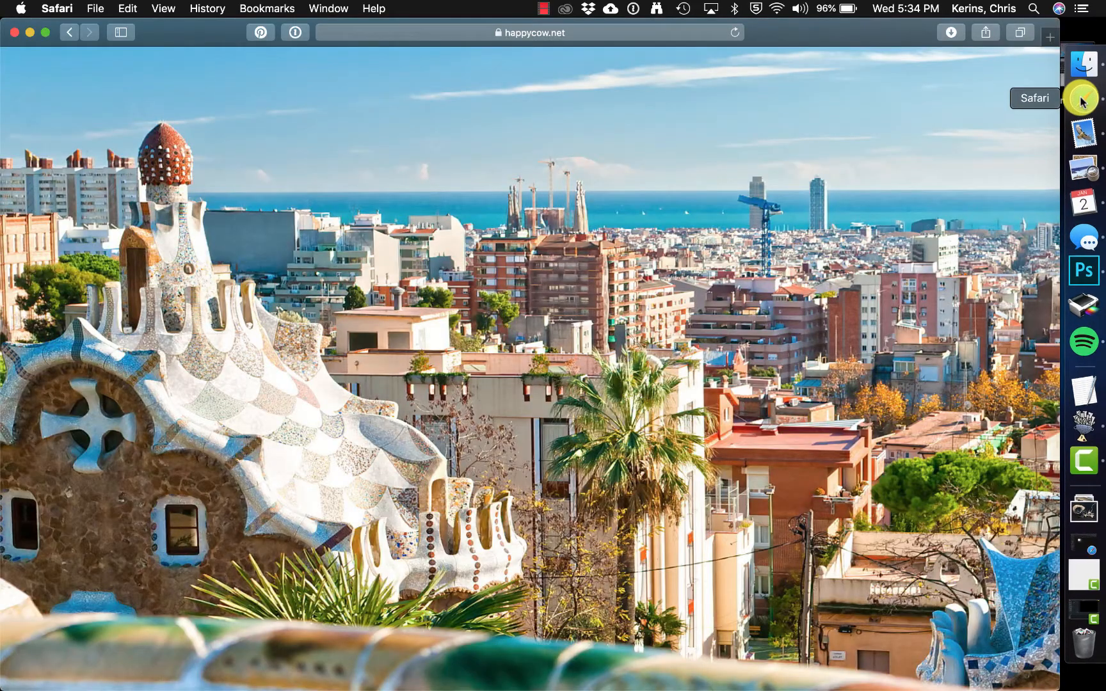
{"action": "right_click", "coordinate": [318, 361]}
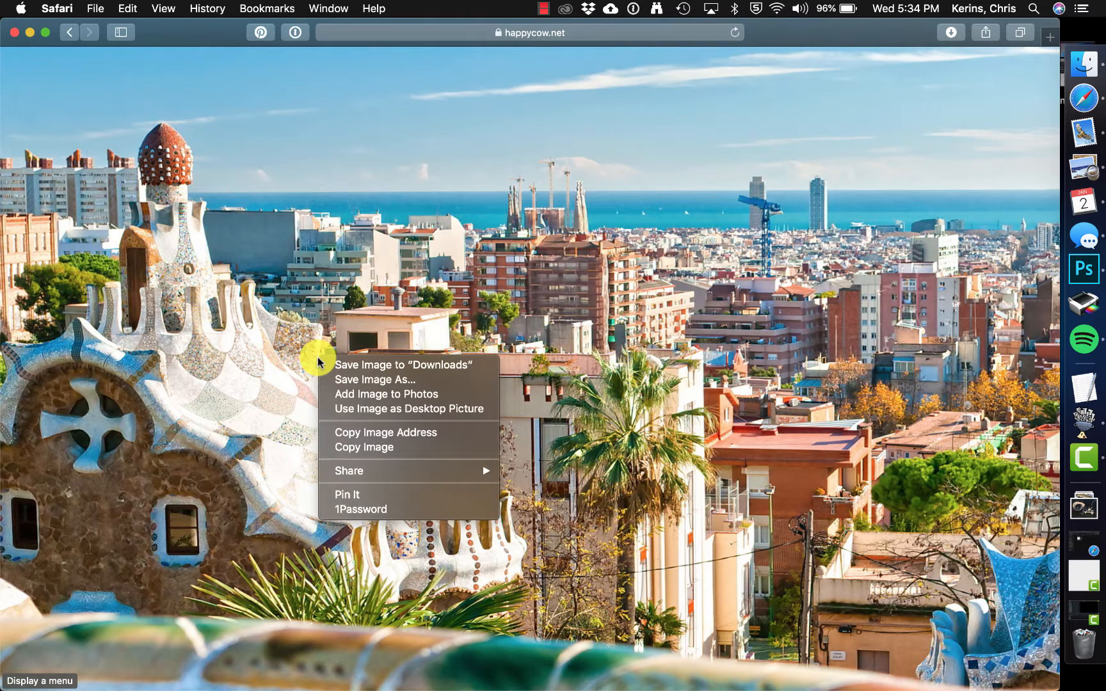
{"action": "left_click", "coordinate": [363, 447]}
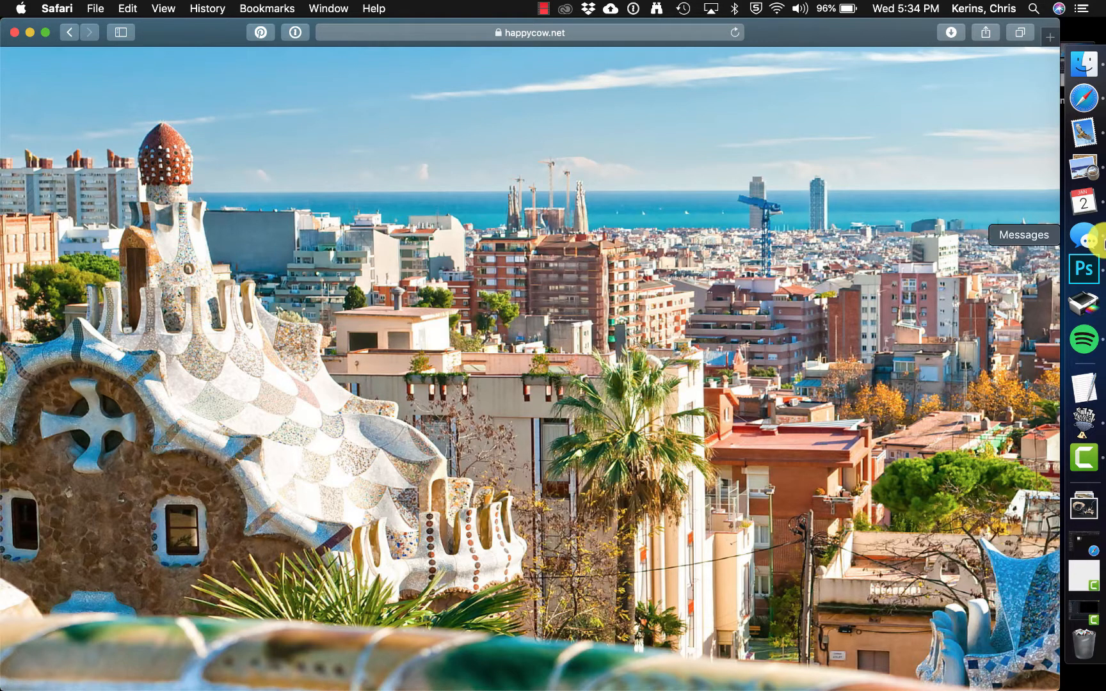
Step: Return to Photoshop, create a new document from the Clipboard preset, and paste the copied image into it
{"action": "left_click", "coordinate": [1083, 276]}
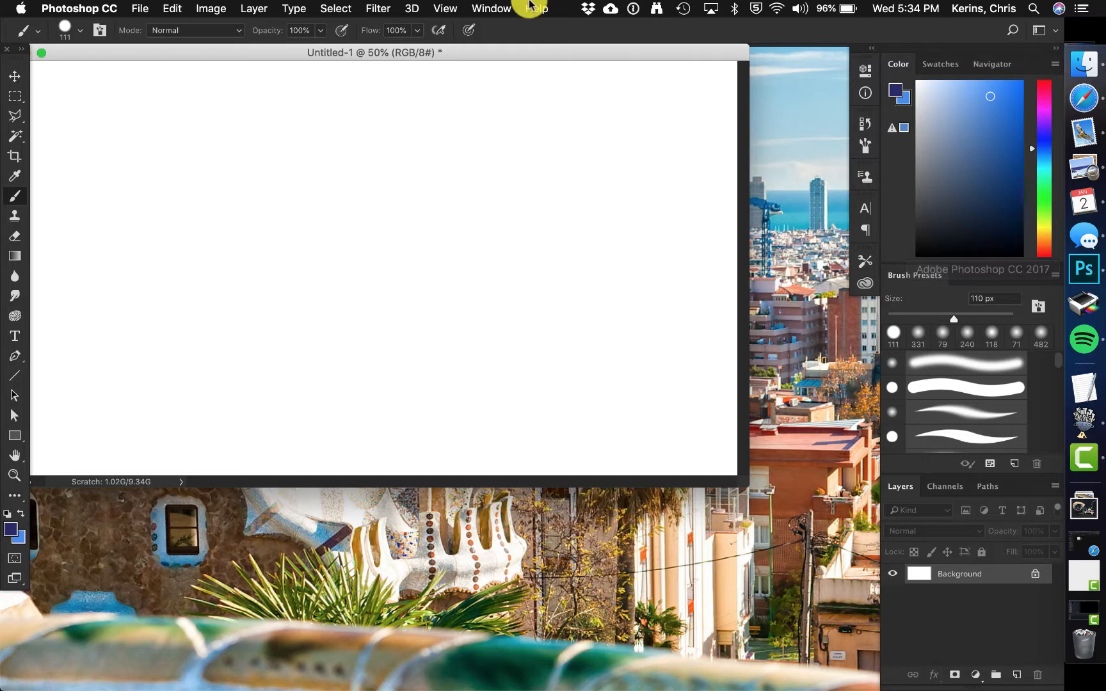
{"action": "left_click", "coordinate": [148, 9]}
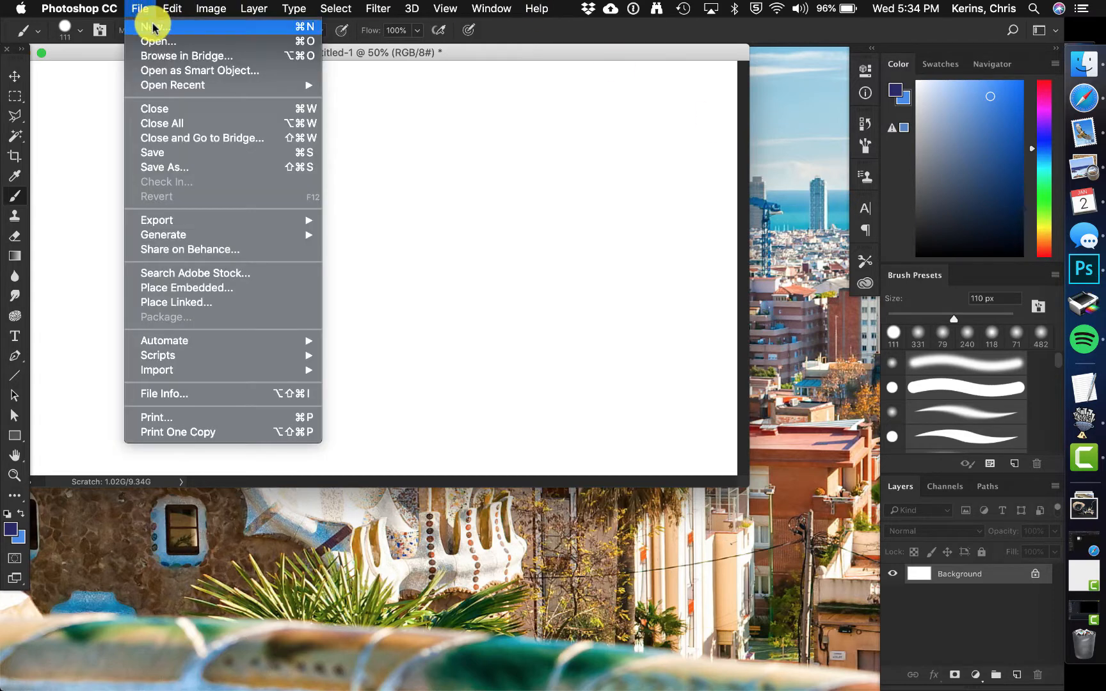
{"action": "left_click", "coordinate": [153, 27]}
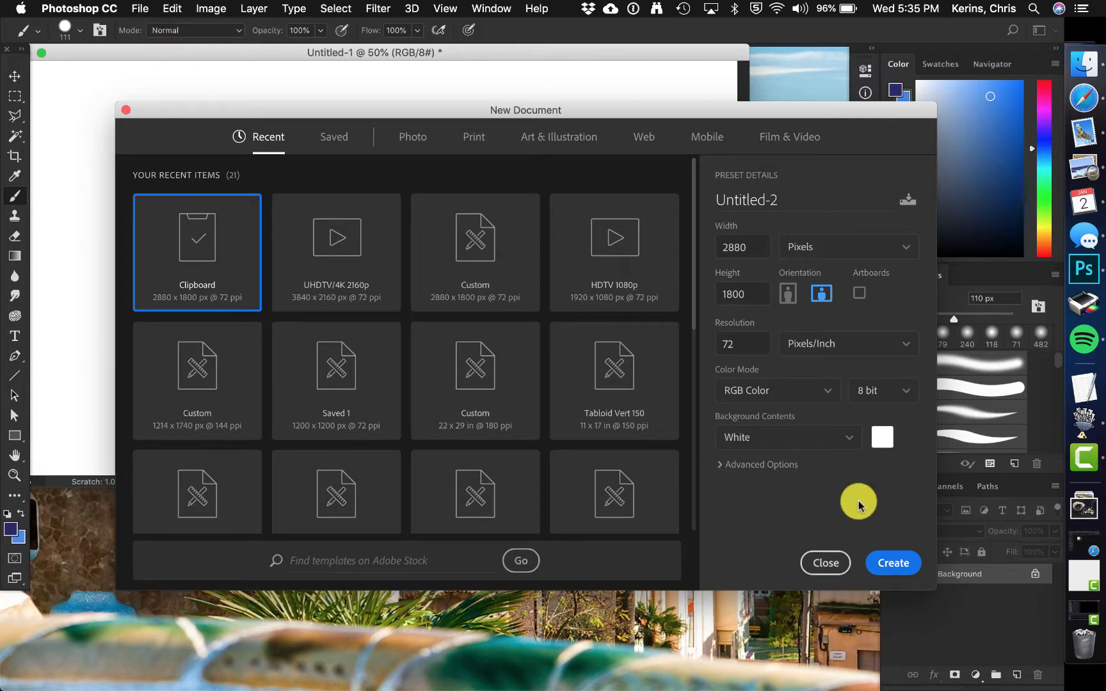
{"action": "left_click", "coordinate": [894, 563]}
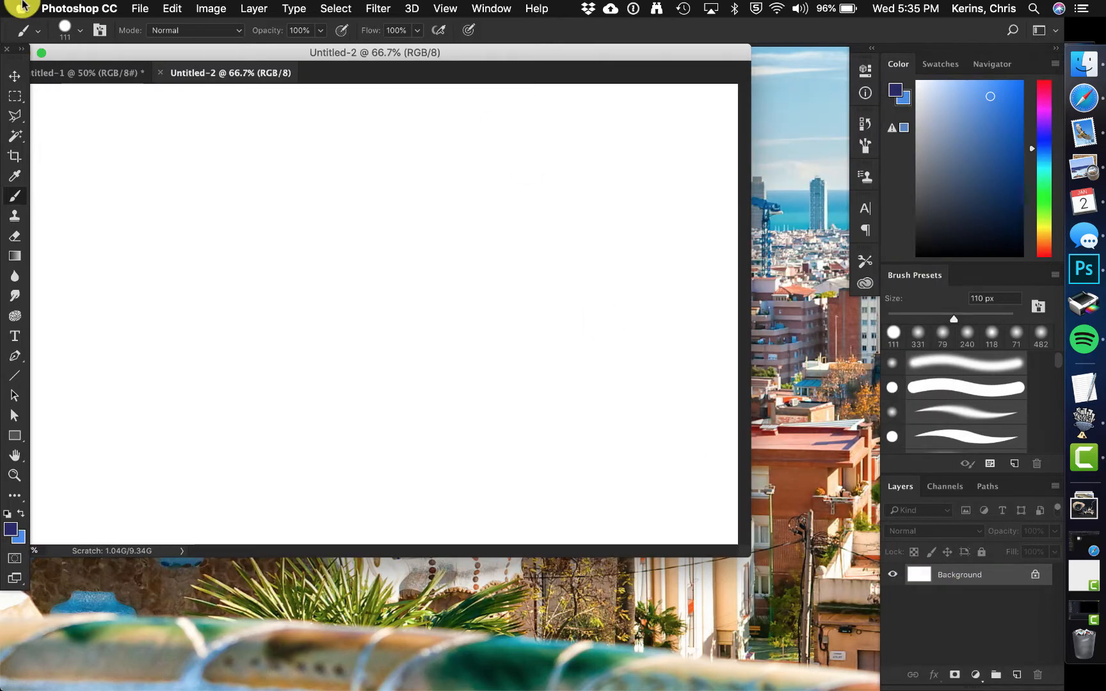
{"action": "left_click", "coordinate": [168, 8]}
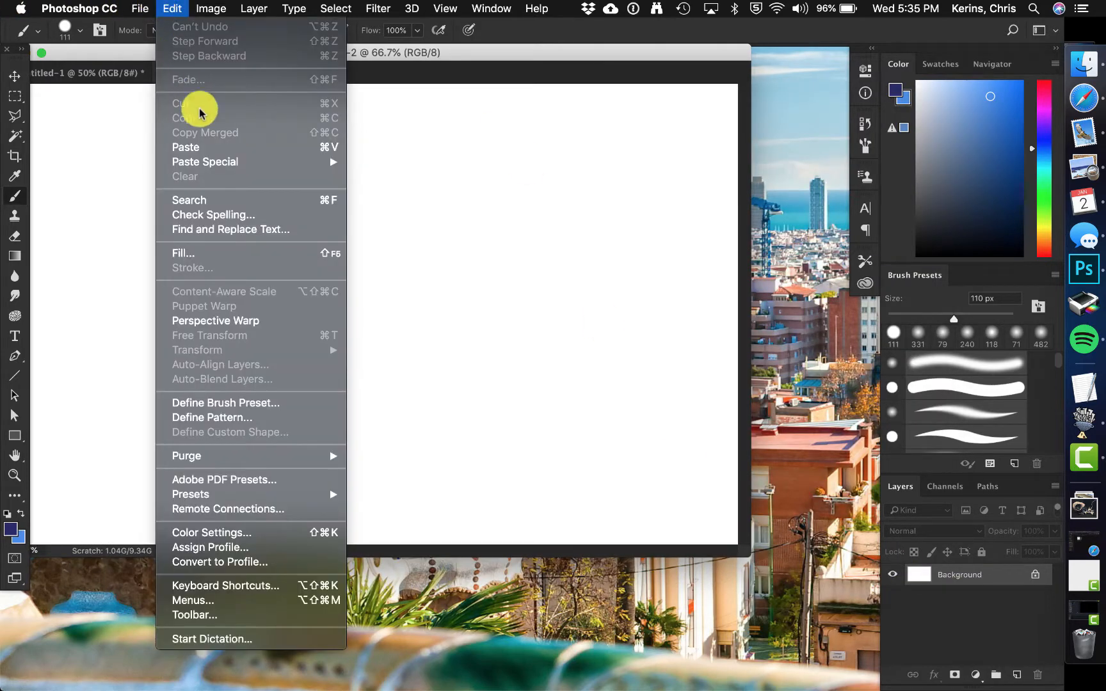
{"action": "left_click", "coordinate": [209, 148]}
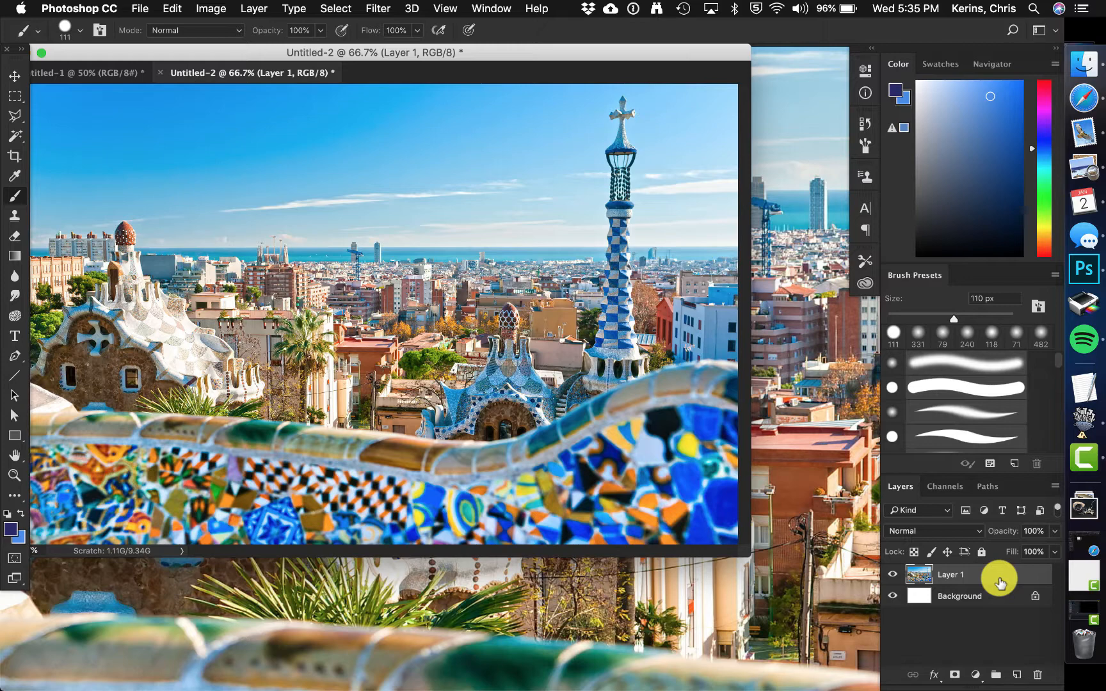
Step: Open Art Center Dusk.jpg from the Example folder in Finder by dropping it onto Photoshop
{"action": "left_click", "coordinate": [1081, 65]}
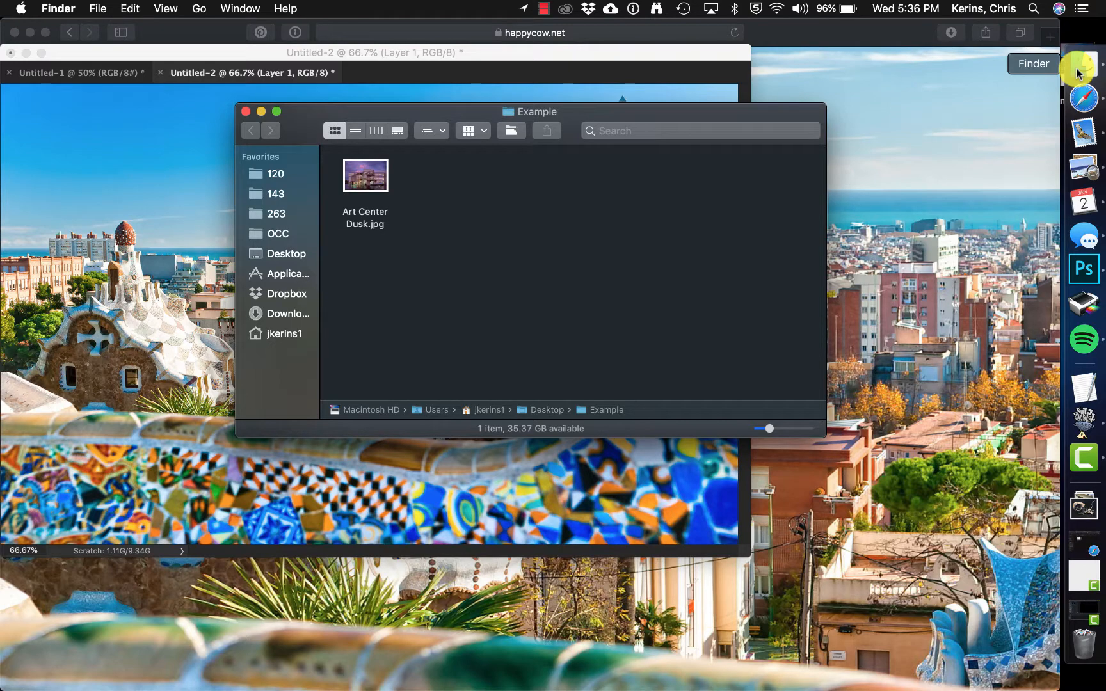
{"action": "left_click_drag", "start_coordinate": [366, 178], "coordinate": [1081, 269]}
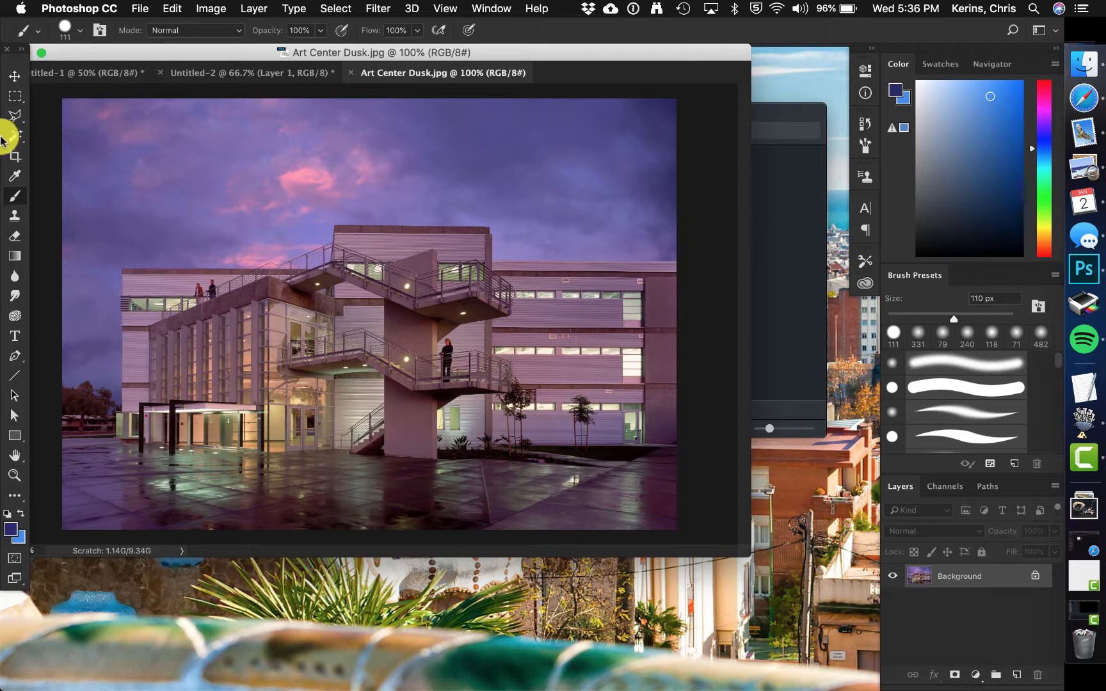
Step: Place Art Center Dusk.jpg from Finder into the Untitled-1 document
{"action": "left_click", "coordinate": [117, 79]}
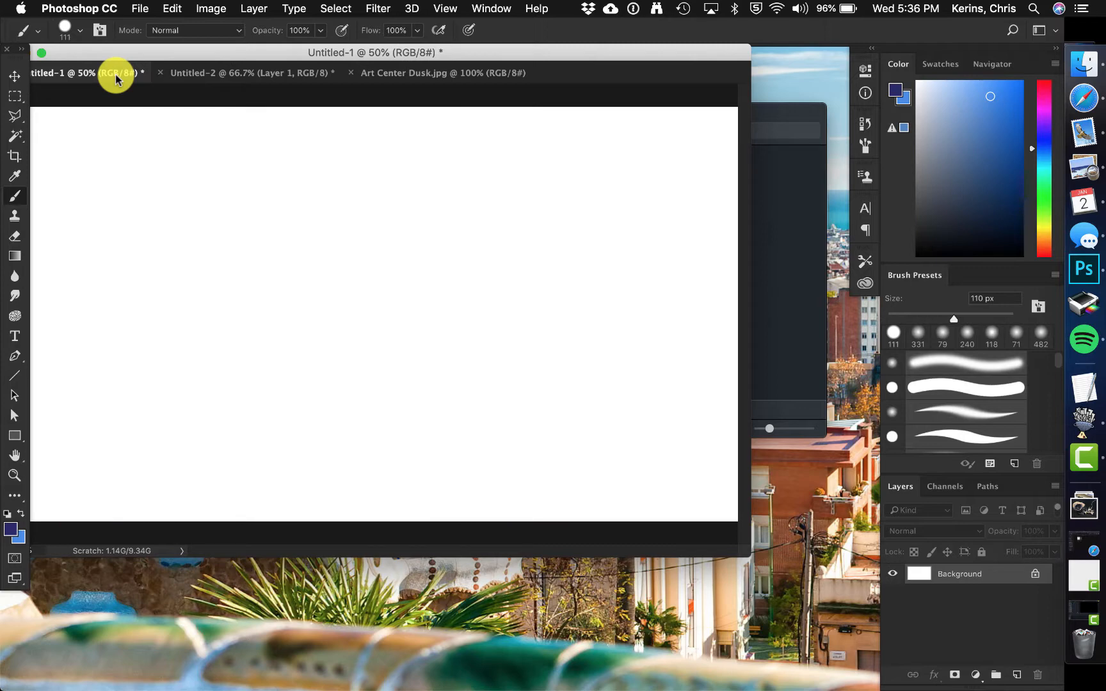
{"action": "left_click_drag", "start_coordinate": [116, 78], "coordinate": [154, 65]}
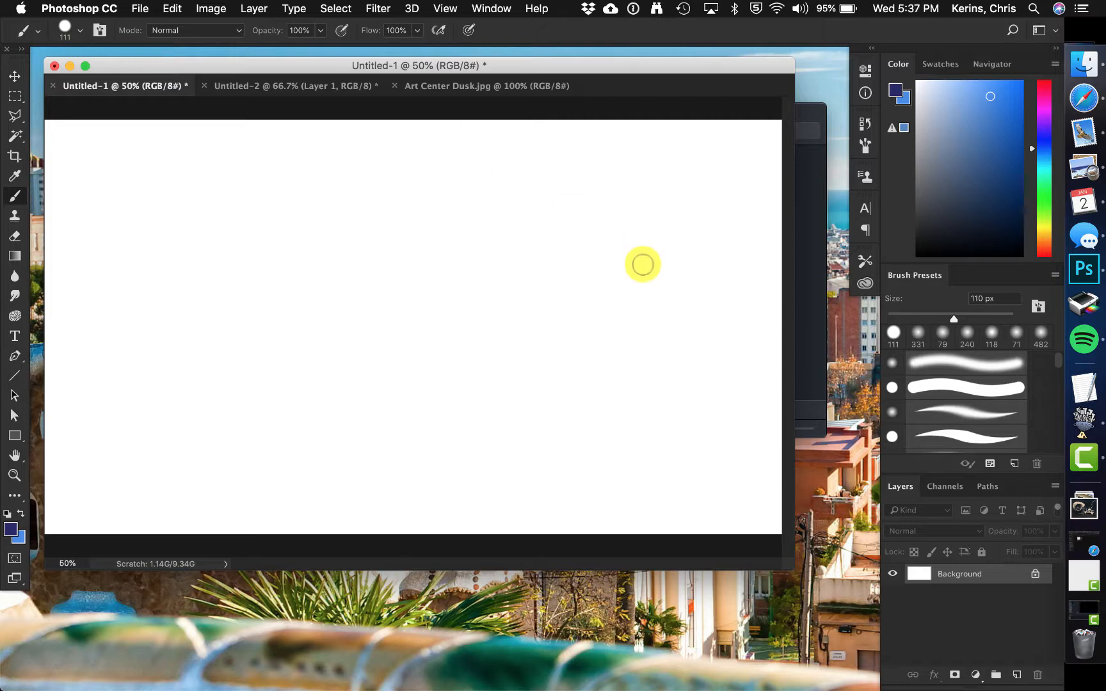
{"action": "left_click", "coordinate": [815, 215]}
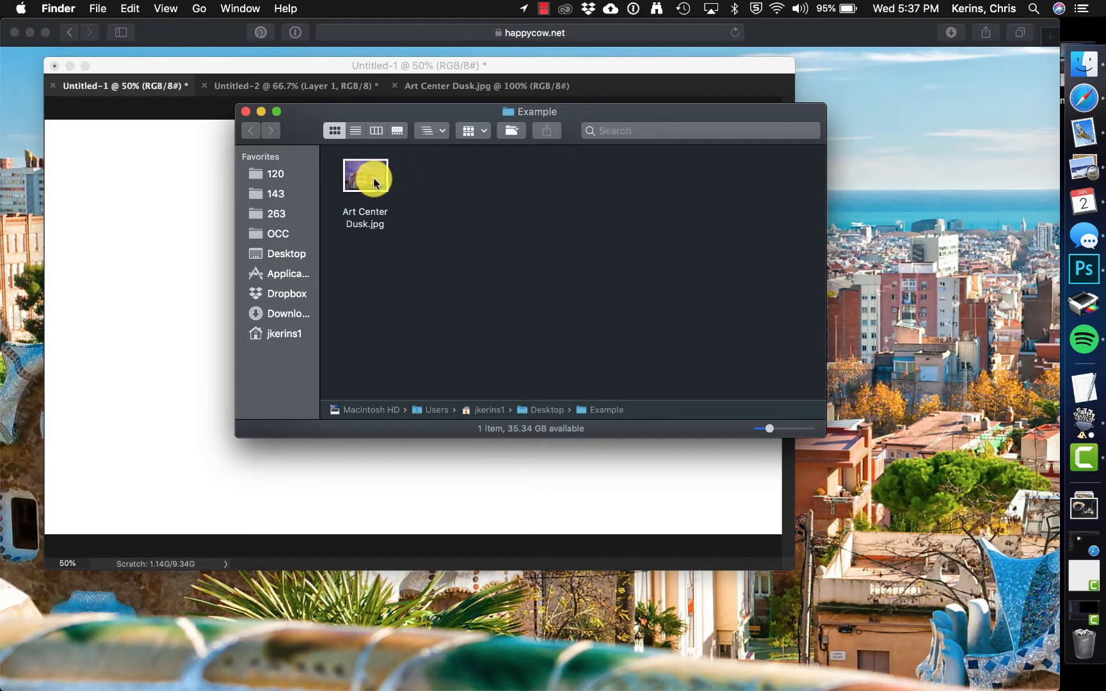
{"action": "left_click_drag", "start_coordinate": [365, 173], "coordinate": [158, 304]}
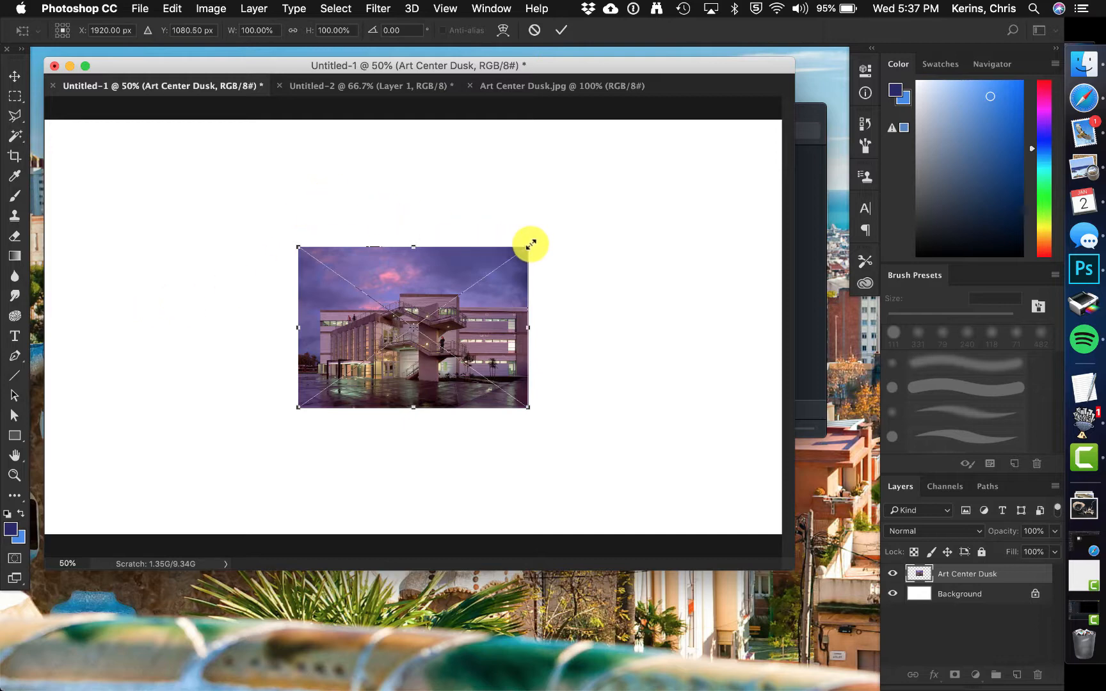
Step: Rotate the placed image about -14.58° and commit the placement
{"action": "left_click_drag", "start_coordinate": [527, 247], "coordinate": [503, 250]}
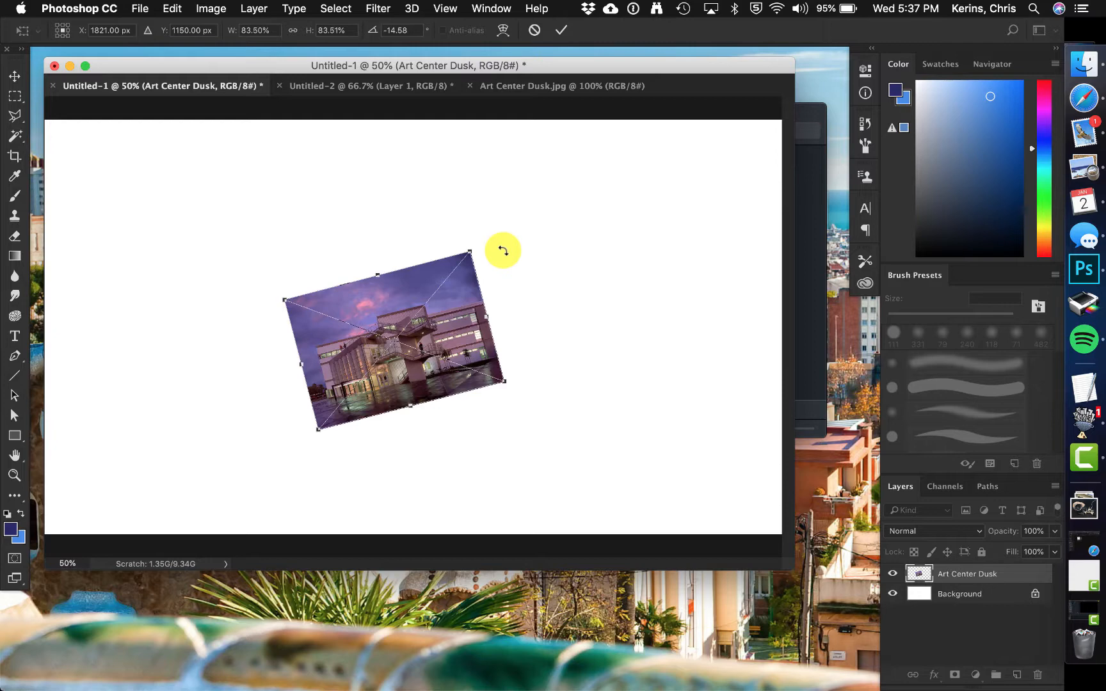
{"action": "key", "text": "Return"}
{"action": "key", "text": "b"}
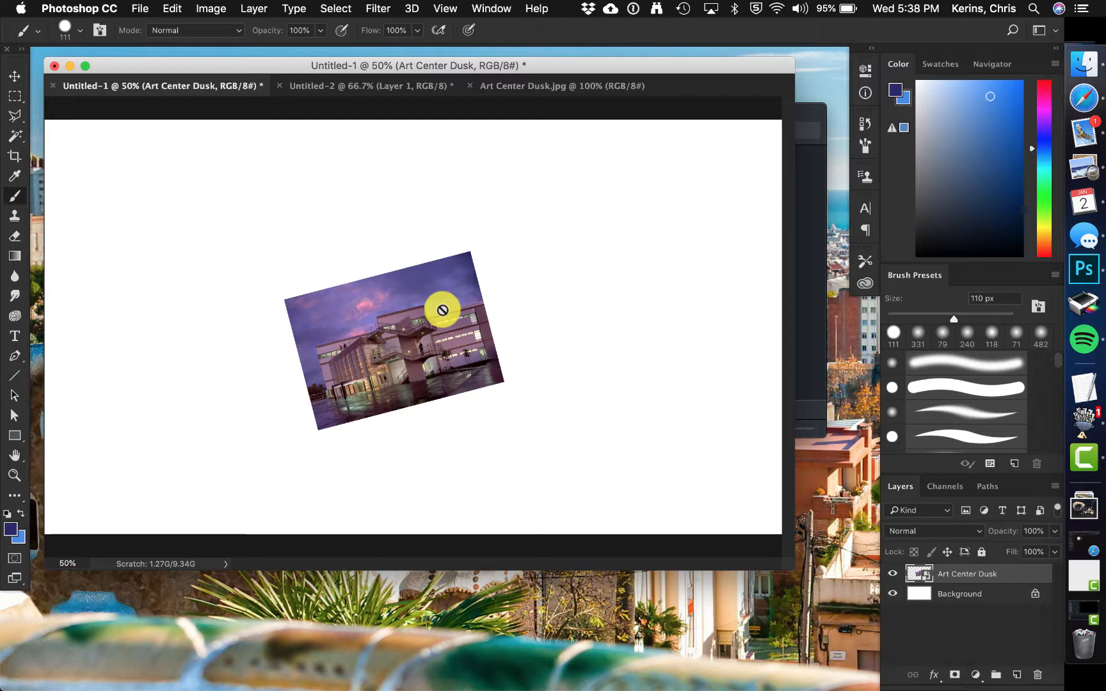
Step: Free transform the image, stretching it to about 205% width and moving it left on the canvas
{"action": "key", "text": "super+t"}
{"action": "mouse_move", "coordinate": [471, 252]}
{"action": "left_mouse_down"}
{"action": "mouse_move", "coordinate": [638, 164]}
{"action": "mouse_move", "coordinate": [726, 149]}
{"action": "left_mouse_up"}
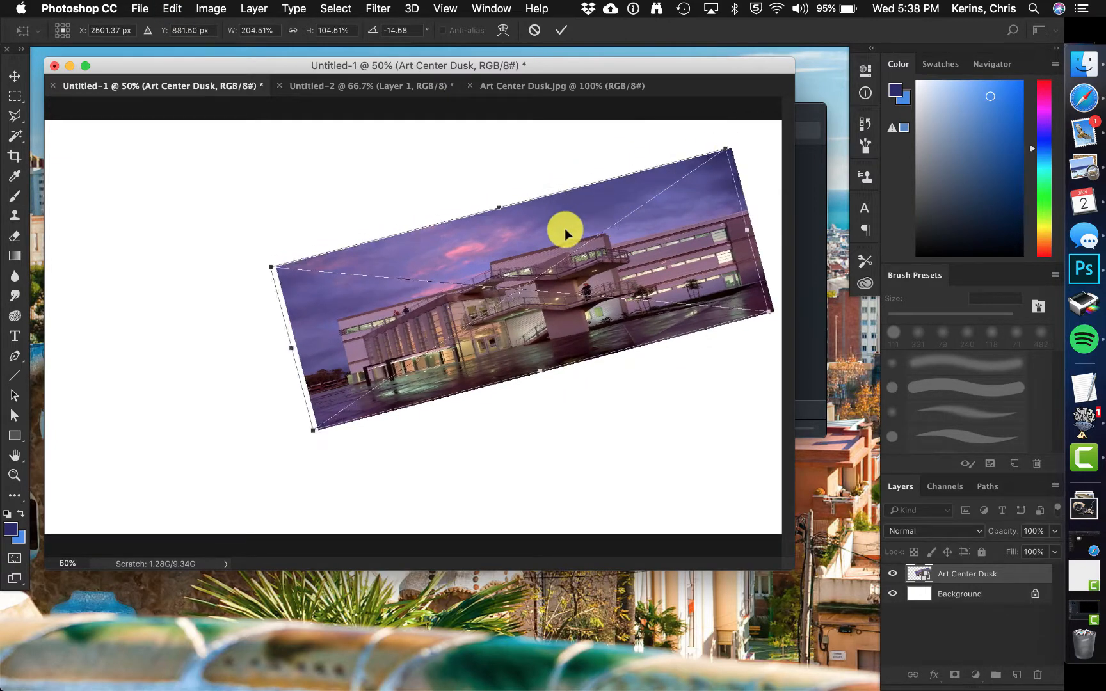
{"action": "left_click_drag", "start_coordinate": [564, 228], "coordinate": [440, 260]}
{"action": "key", "text": "Return"}
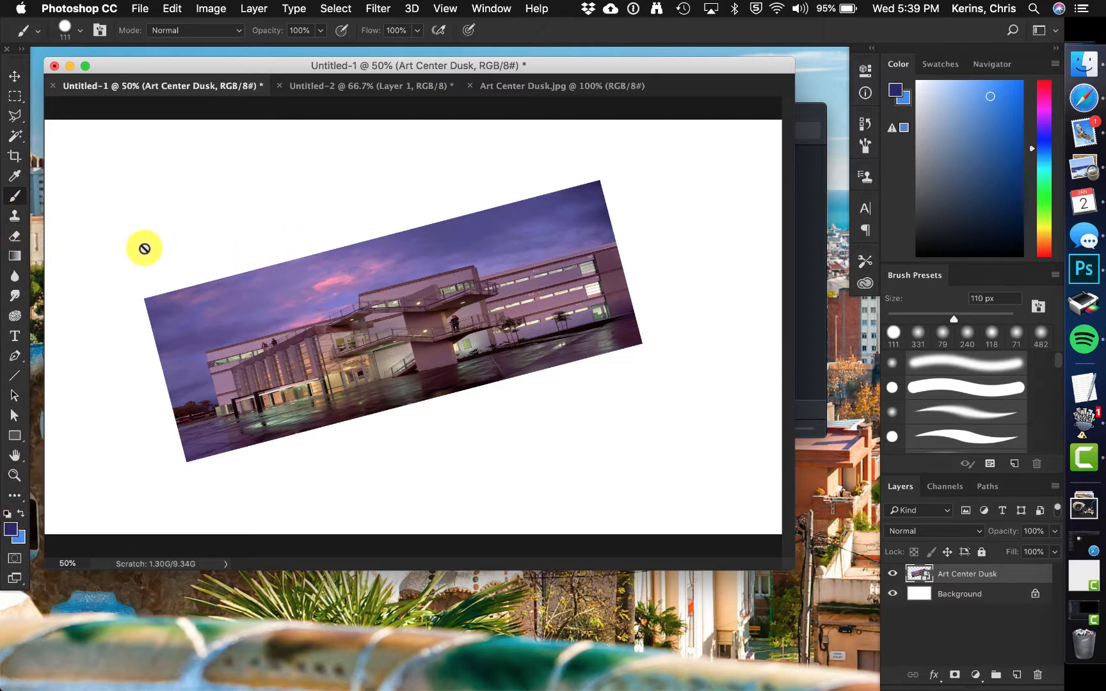
Step: Rasterize the smart object and paint a brush stroke across the image
{"action": "left_click", "coordinate": [291, 325]}
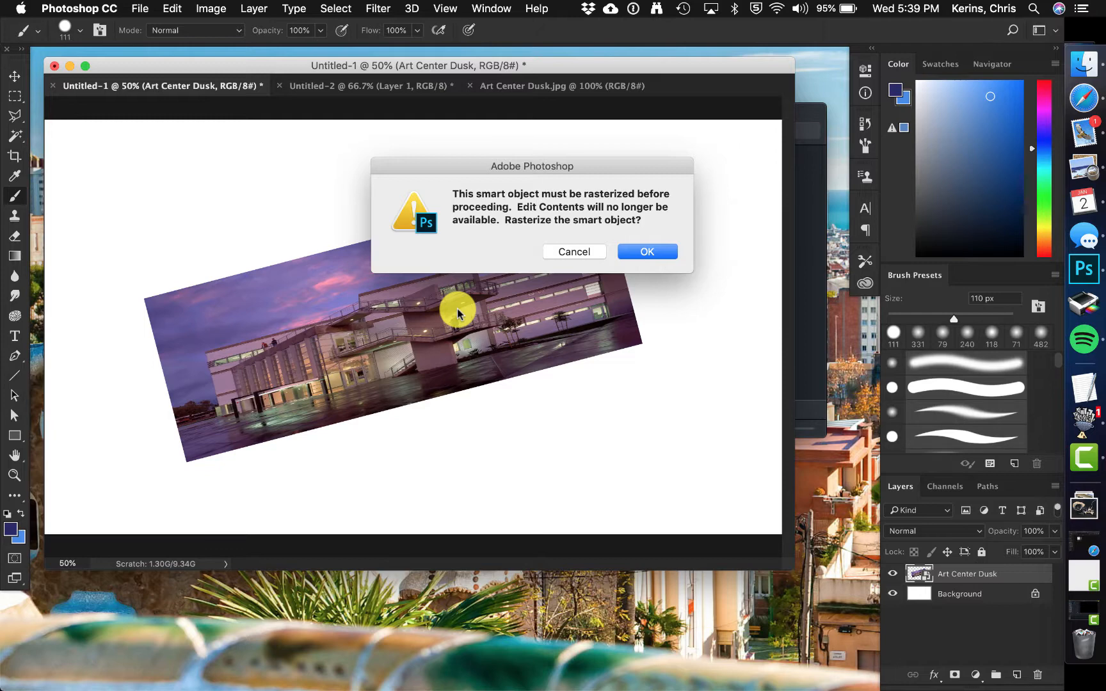
{"action": "left_click", "coordinate": [644, 252]}
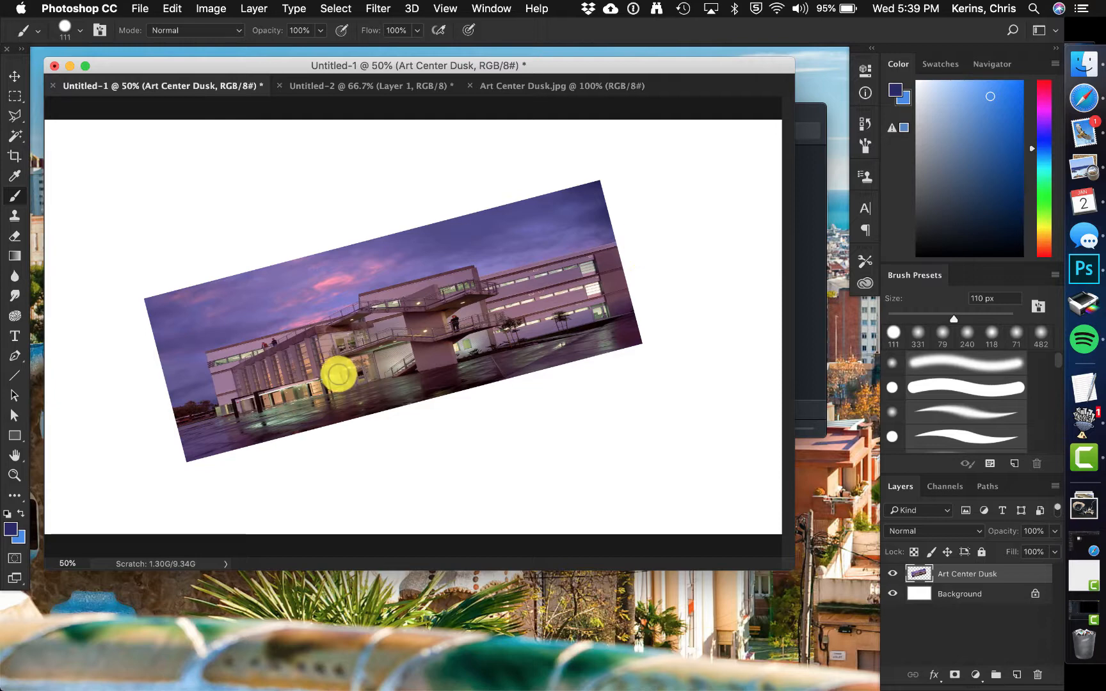
{"action": "mouse_move", "coordinate": [318, 343]}
{"action": "left_mouse_down"}
{"action": "mouse_move", "coordinate": [513, 296]}
{"action": "mouse_move", "coordinate": [483, 356]}
{"action": "mouse_move", "coordinate": [456, 355]}
{"action": "mouse_move", "coordinate": [415, 312]}
{"action": "mouse_move", "coordinate": [409, 339]}
{"action": "left_mouse_up"}
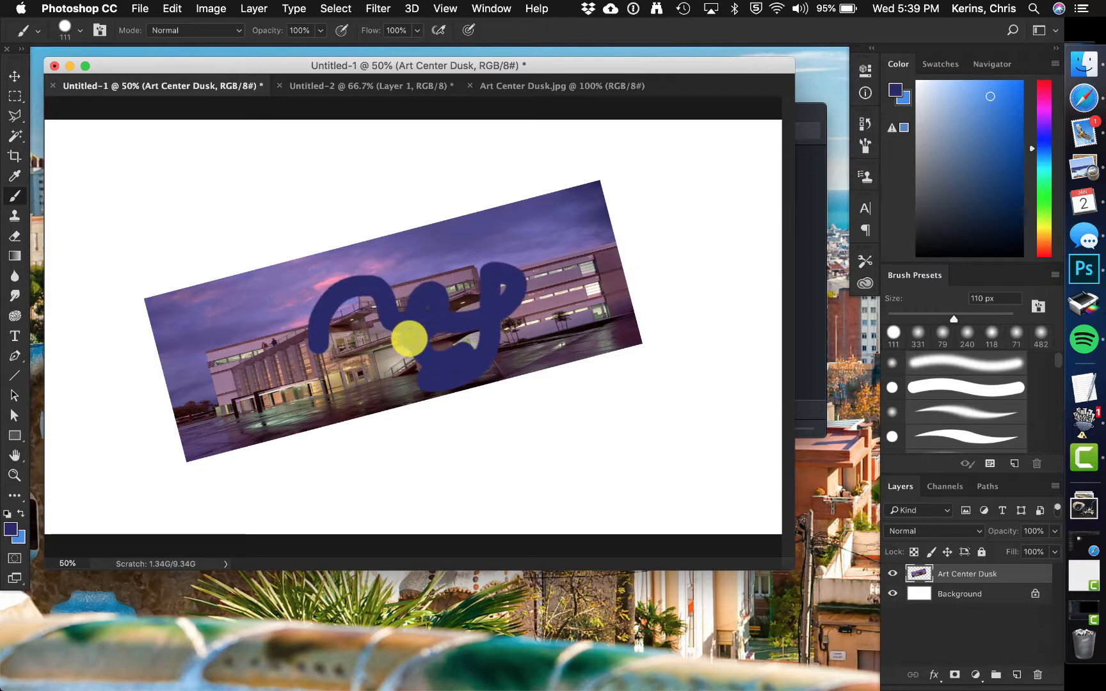